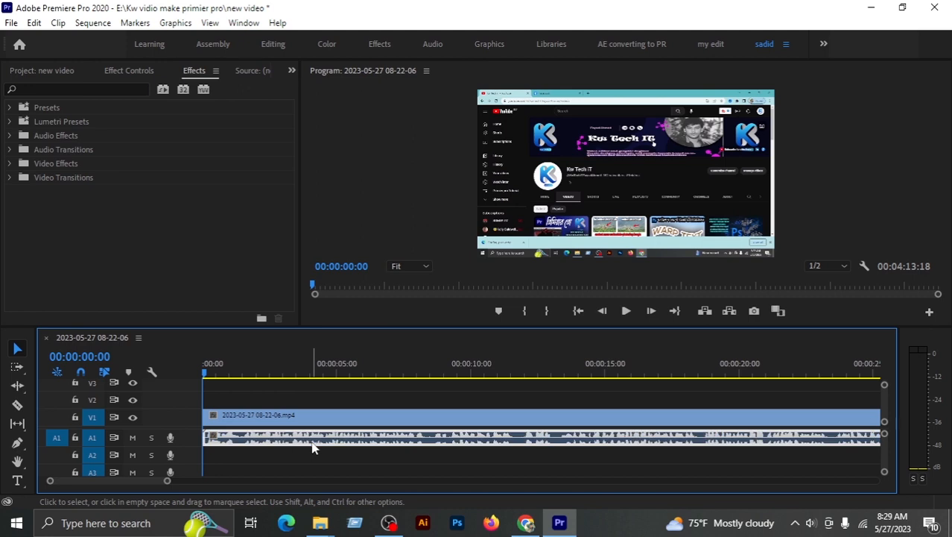
# - Send the audio clip on track A1 to Adobe Audition for editing
pyautogui.rightClick(314, 444)
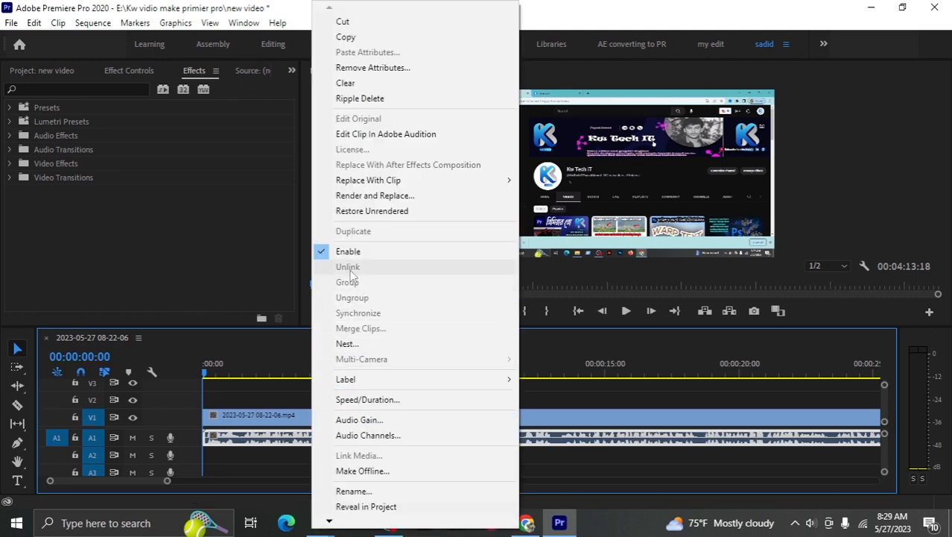
pyautogui.click(286, 450)
pyautogui.rightClick(292, 436)
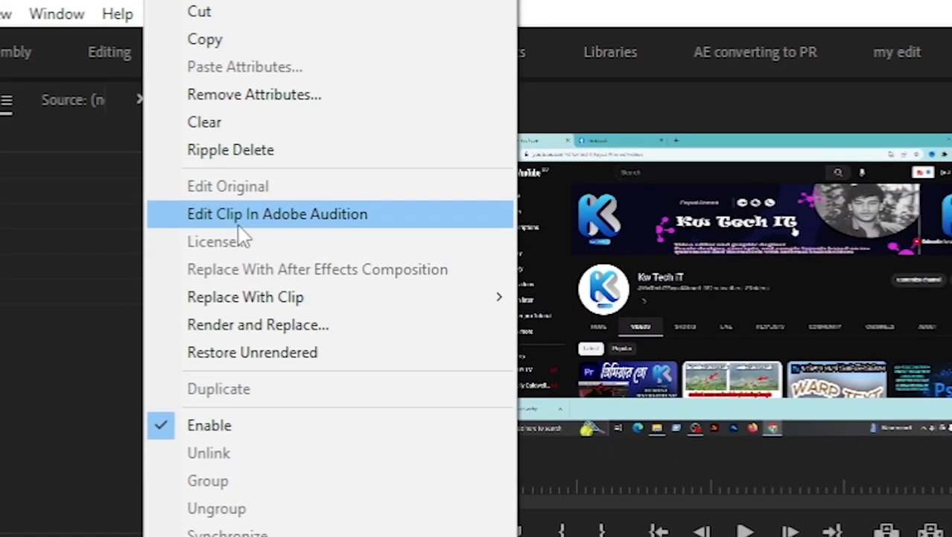
pyautogui.click(240, 224)
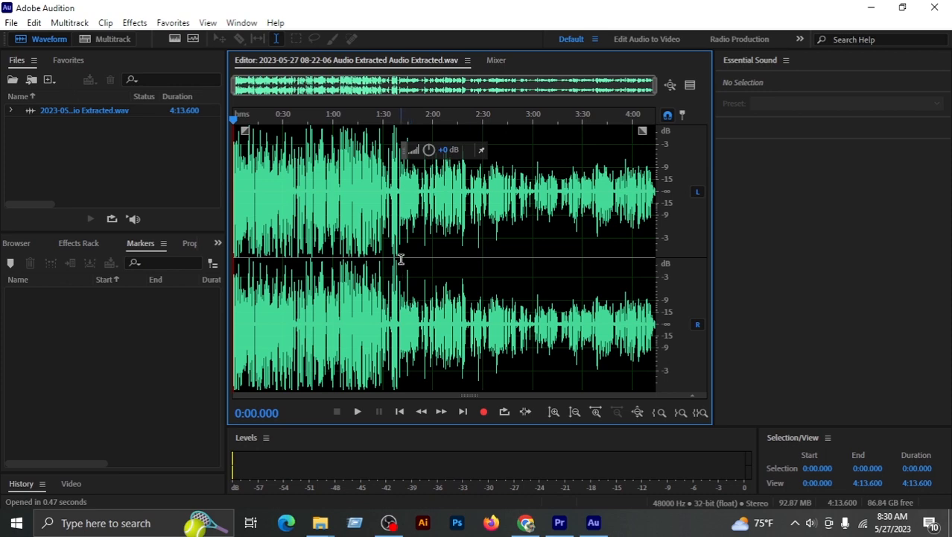
# - Select the entire extracted waveform and apply the Dynamics amplitude effect with its existing custom settings
pyautogui.hotkey('ctrl', 'a')
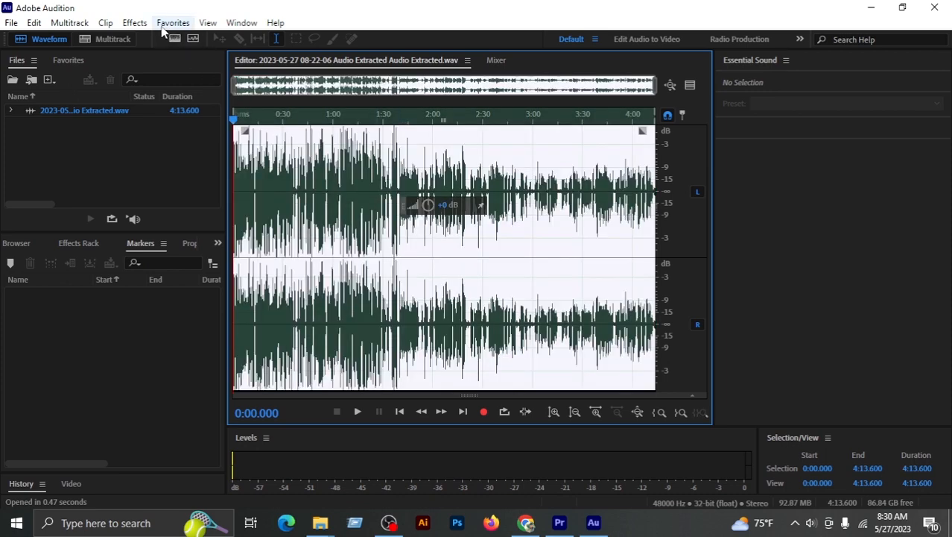
pyautogui.doubleClick(396, 270)
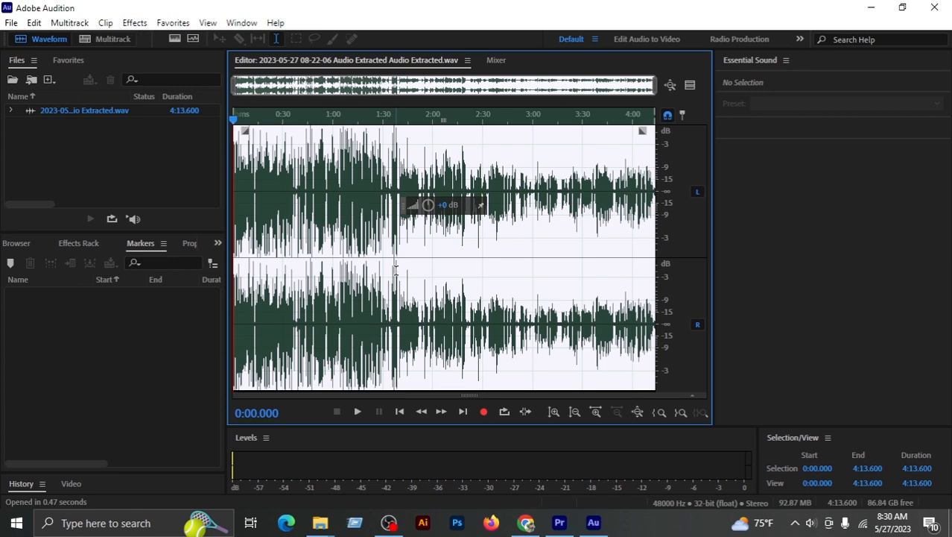
pyautogui.click(239, 194)
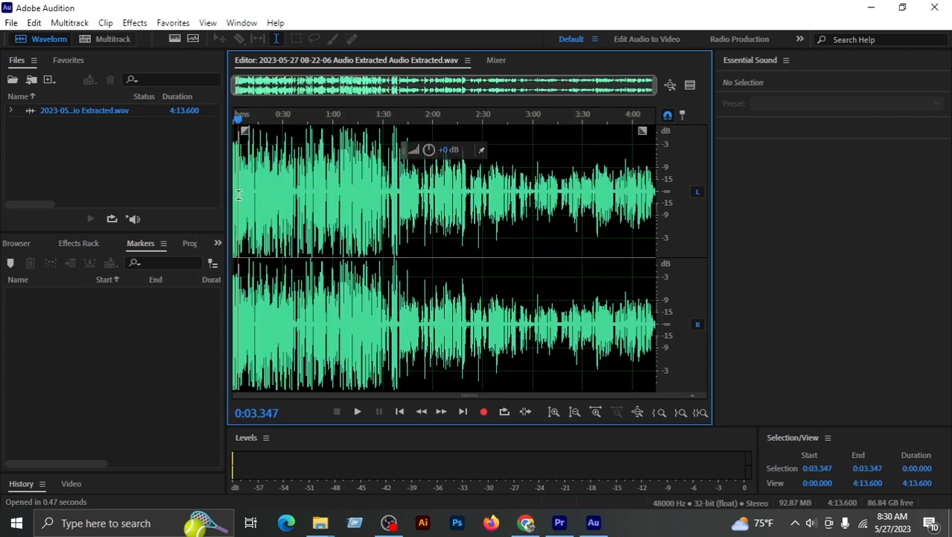
pyautogui.moveTo(232, 192); pyautogui.dragTo(905, 193)
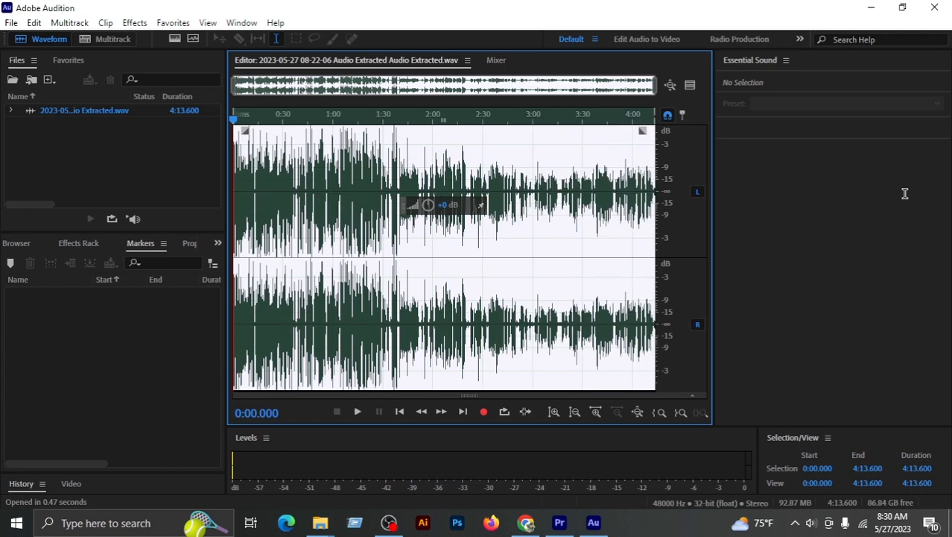
pyautogui.doubleClick(450, 321)
pyautogui.click(135, 24)
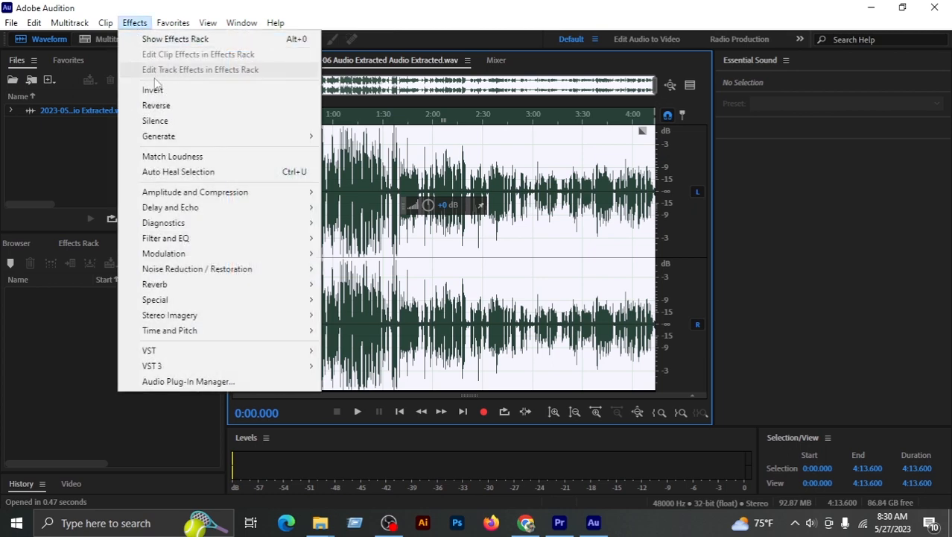
pyautogui.moveTo(172, 196)
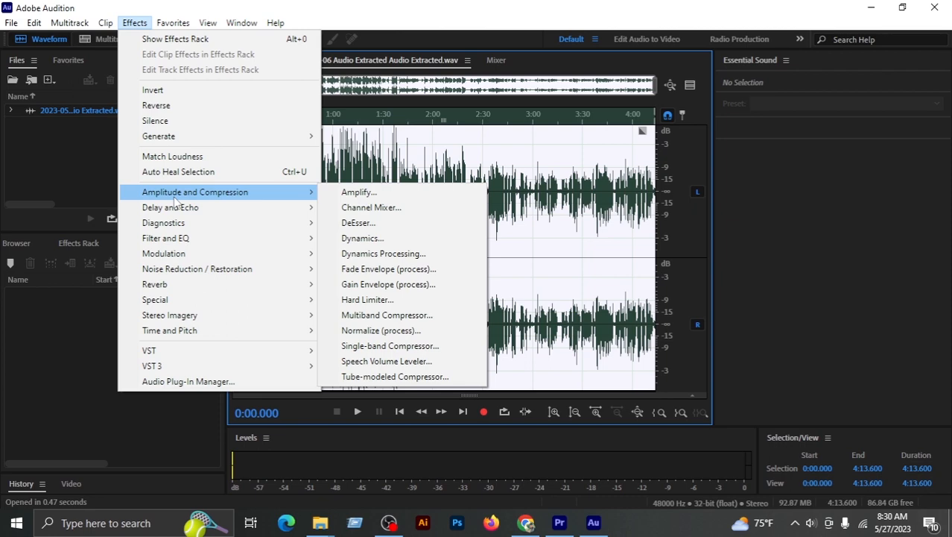
pyautogui.click(494, 7)
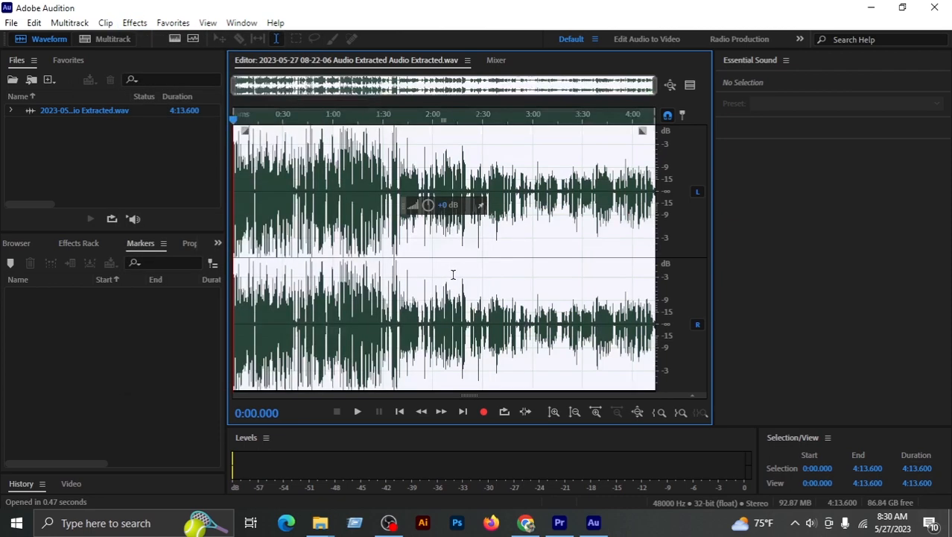
pyautogui.click(137, 25)
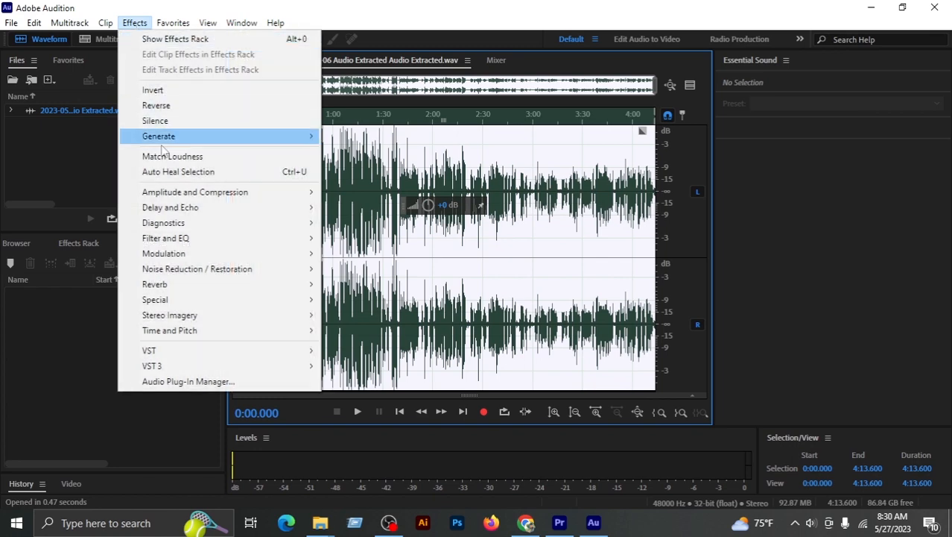
pyautogui.moveTo(178, 196)
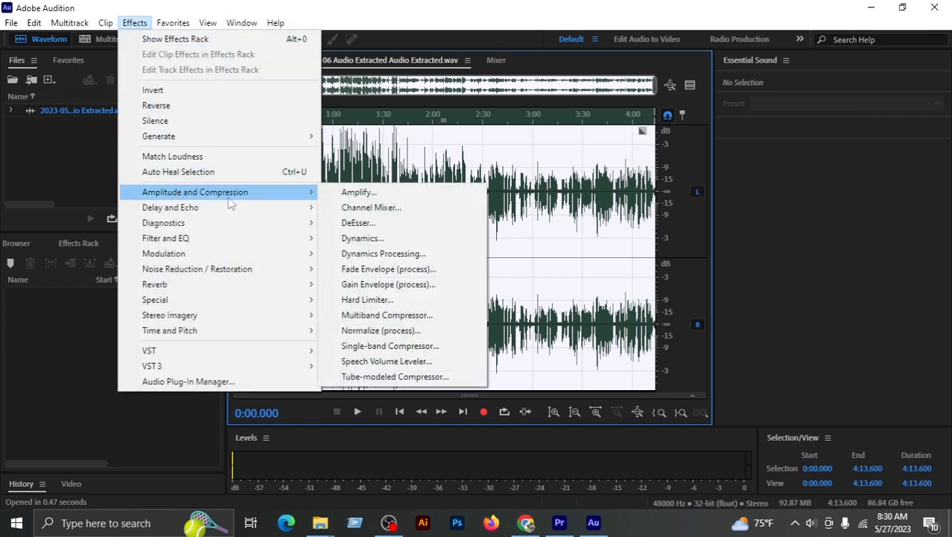
pyautogui.click(371, 245)
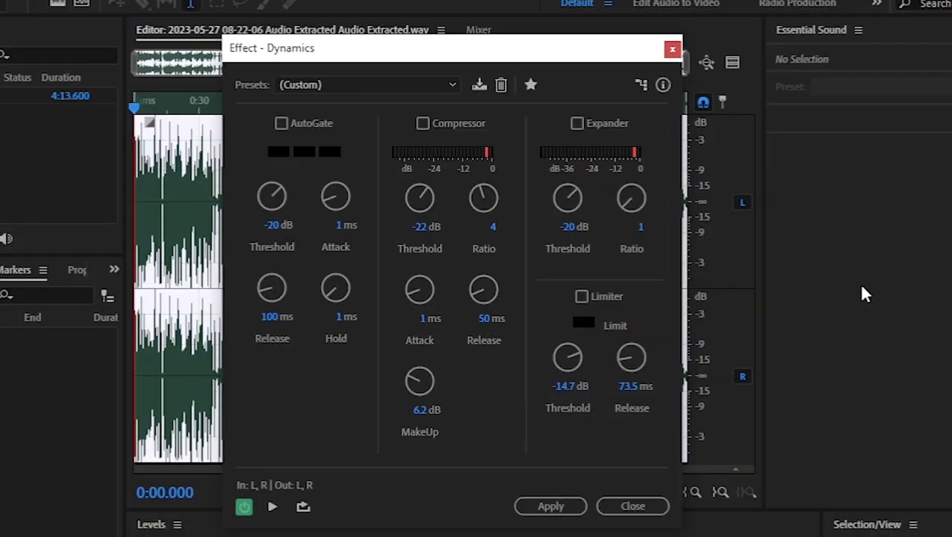
pyautogui.click(552, 508)
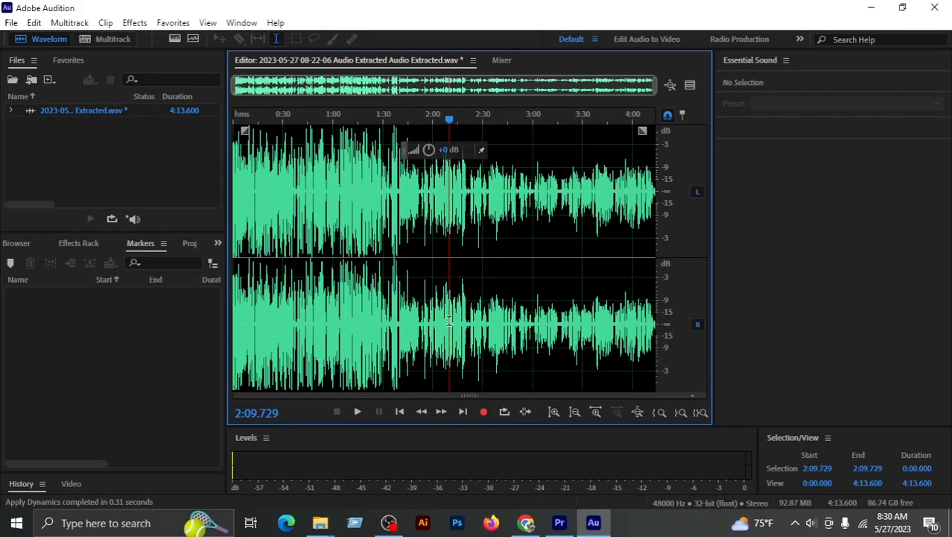
# - Normalize the entire waveform to -0.1 dB
pyautogui.click(134, 24)
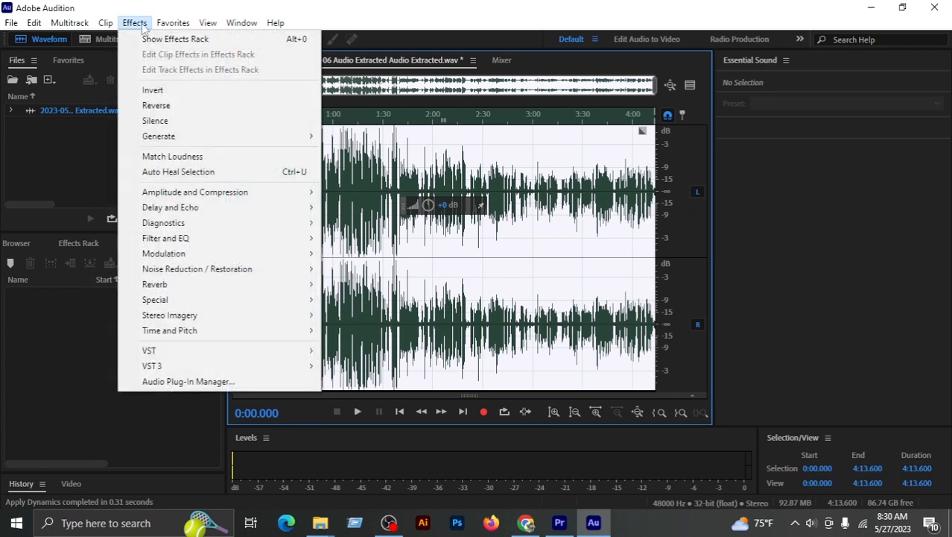
pyautogui.moveTo(180, 27)
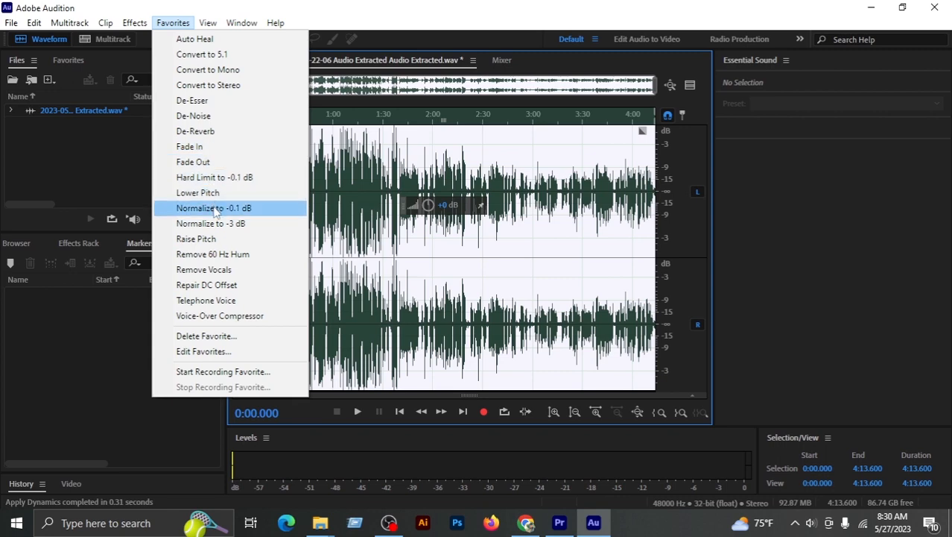
pyautogui.click(216, 209)
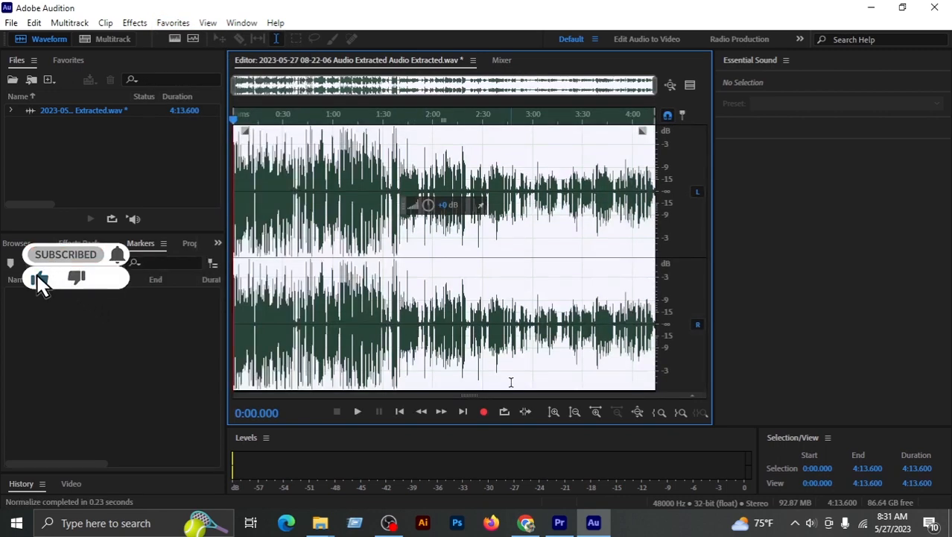
# - Switch to Premiere Pro, play the start of the sequence with the speaker volume set to 40, and return to Audition
pyautogui.click(563, 510)
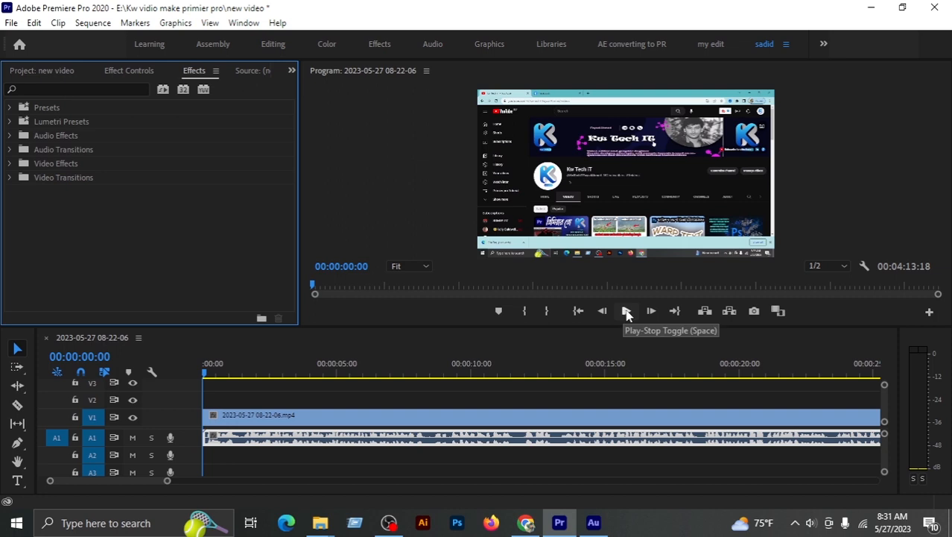
pyautogui.click(626, 313)
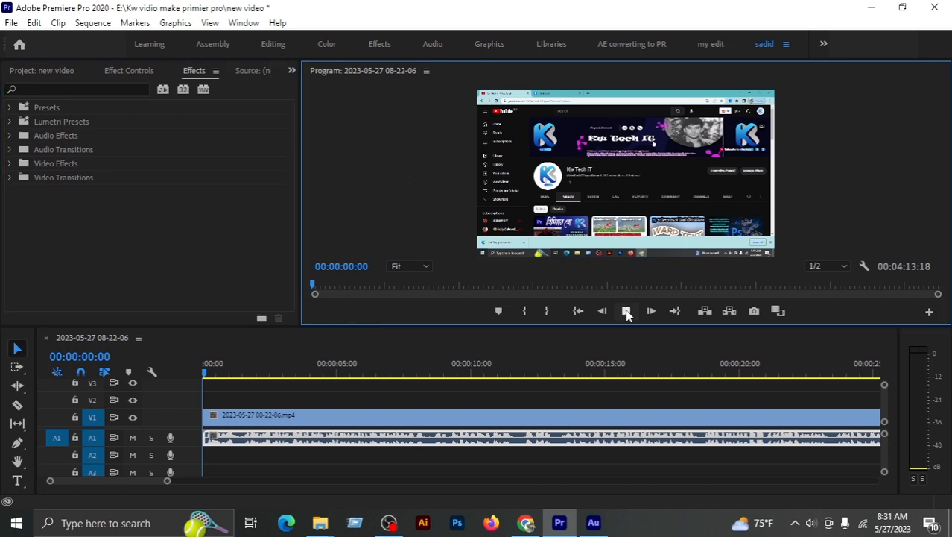
pyautogui.click(812, 523)
pyautogui.scroll(3, 818, 525)
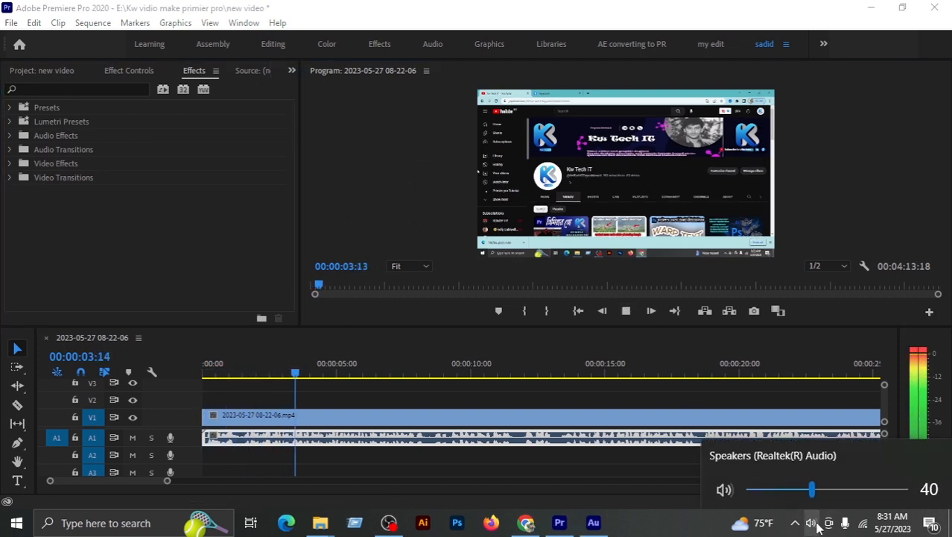
pyautogui.click(627, 316)
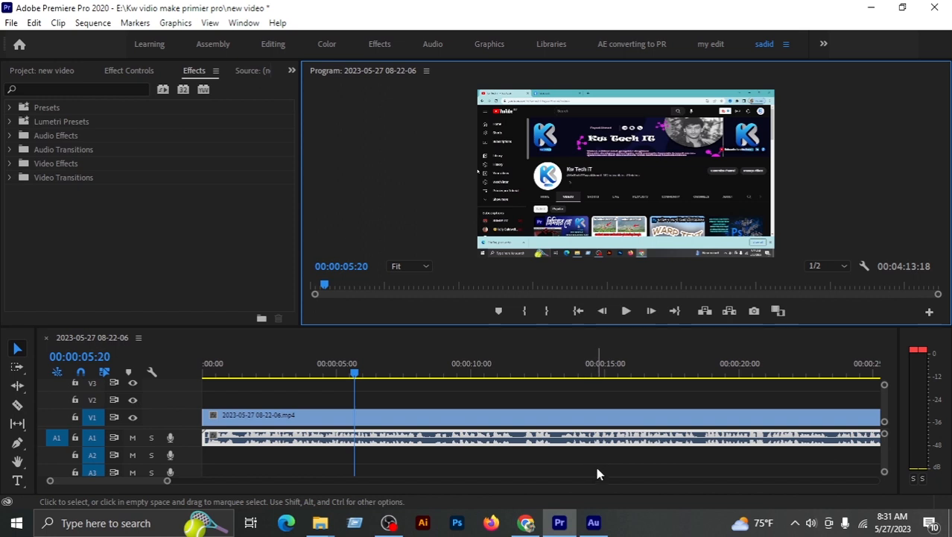
pyautogui.click(594, 523)
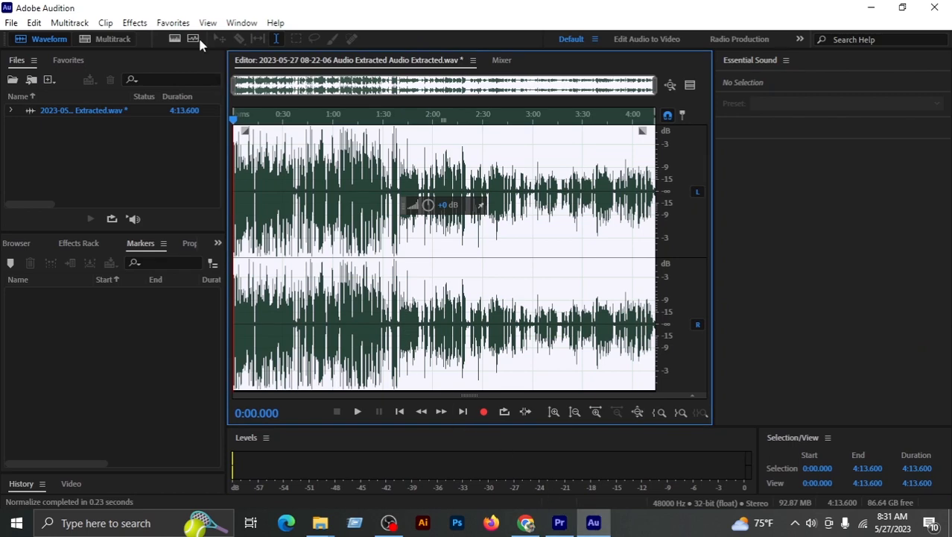
pyautogui.click(135, 23)
pyautogui.moveTo(171, 195)
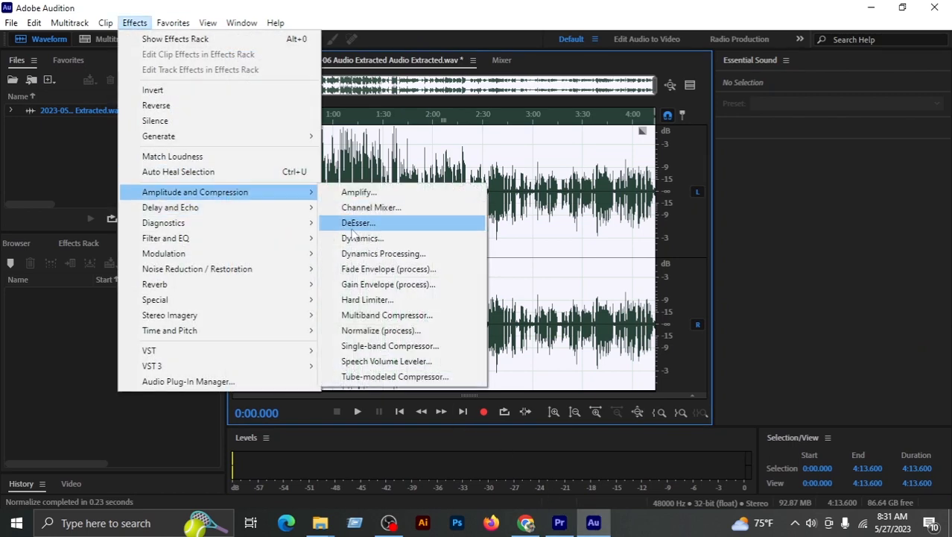
pyautogui.click(380, 238)
pyautogui.click(614, 423)
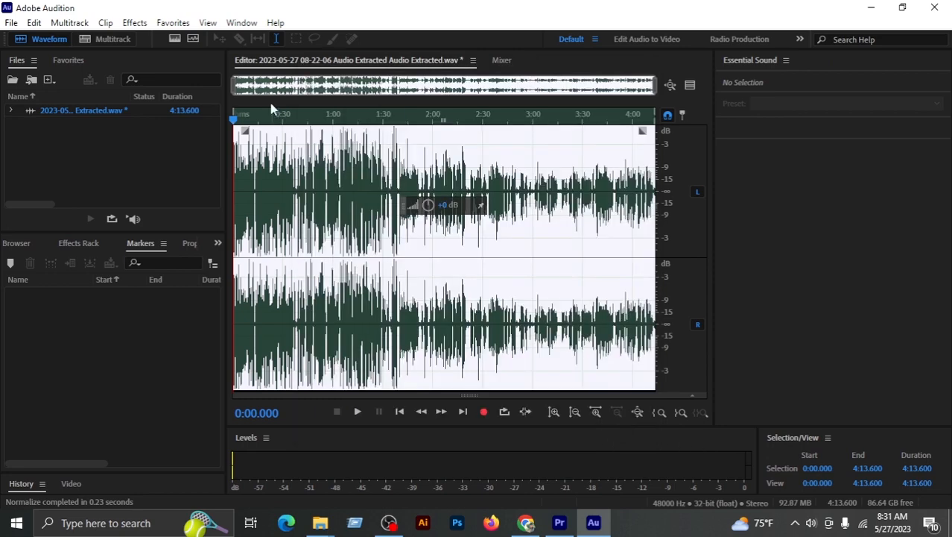
pyautogui.click(173, 23)
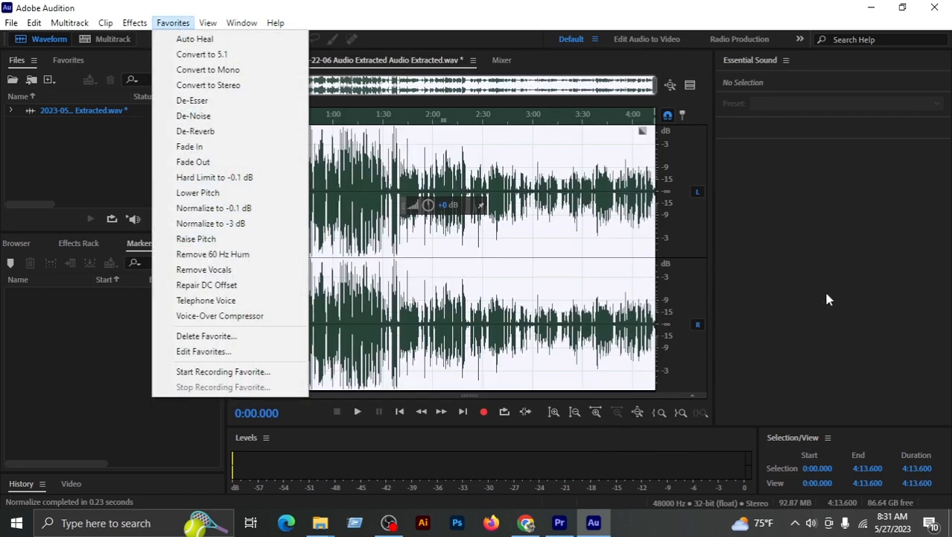
pyautogui.click(589, 269)
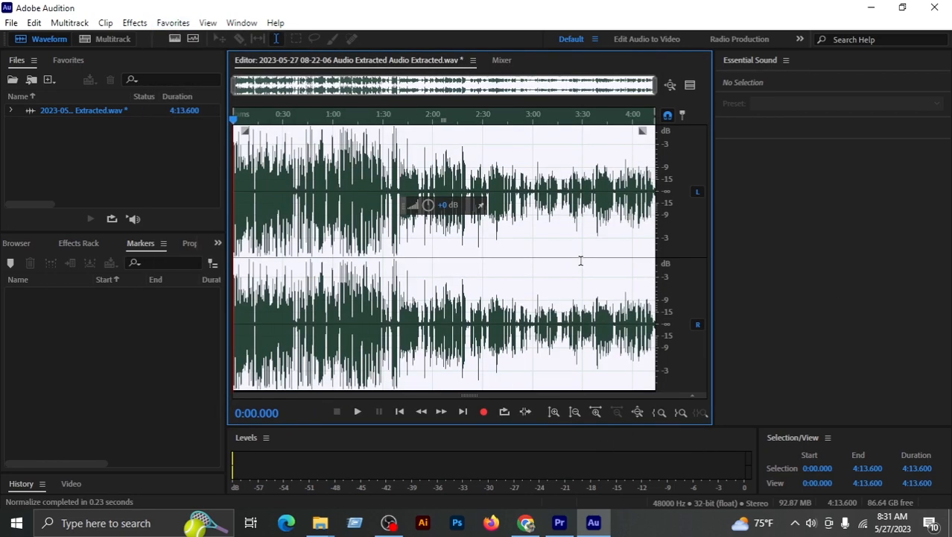
# - Apply the Single-band Compressor to the entire waveform with its existing custom settings and play back the first few seconds
pyautogui.click(135, 24)
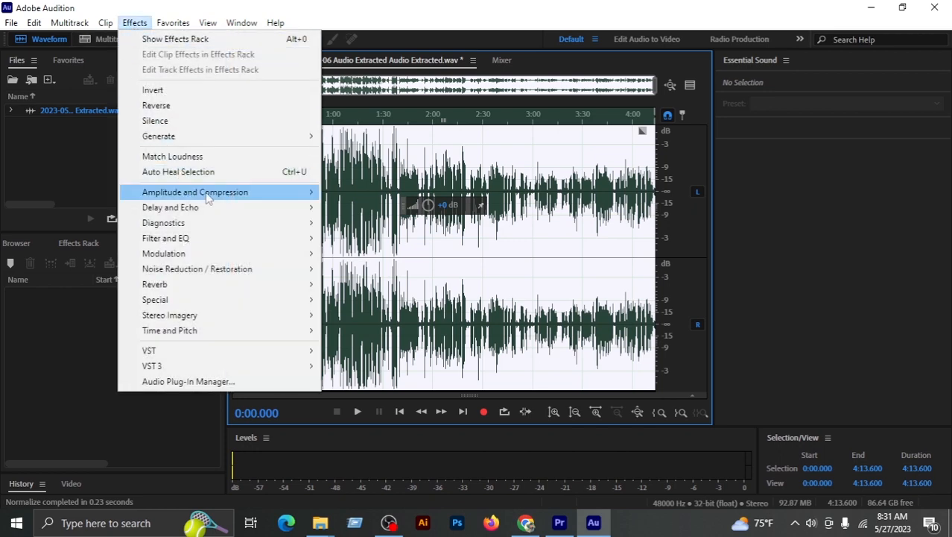
pyautogui.moveTo(209, 195)
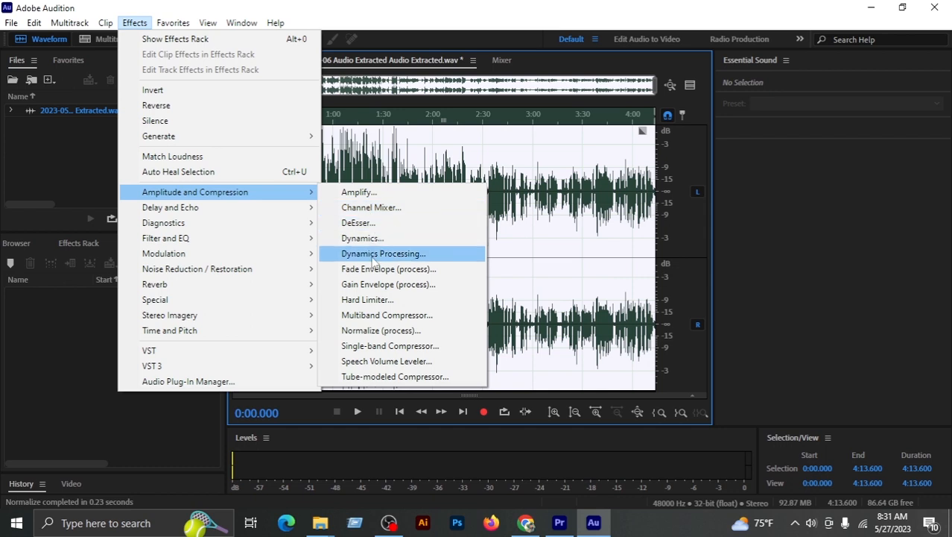
pyautogui.click(398, 355)
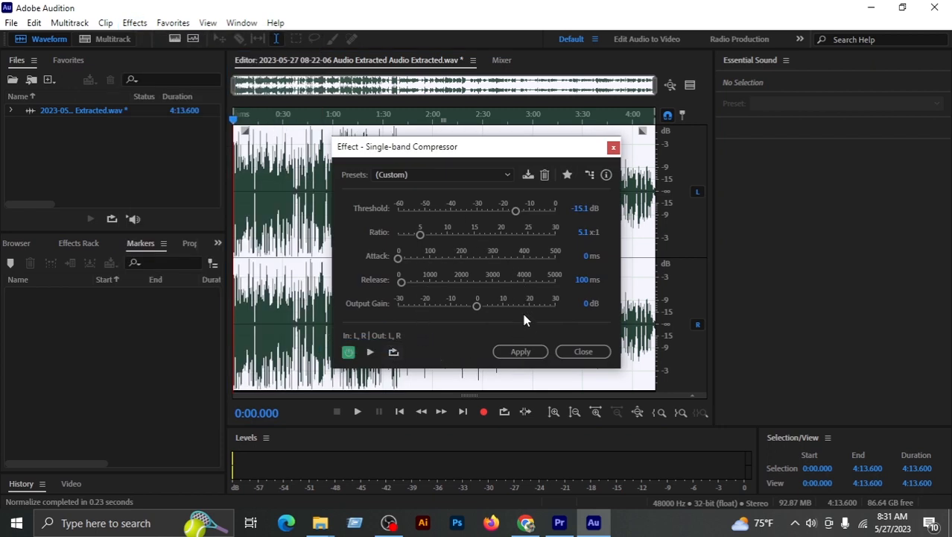
pyautogui.moveTo(493, 147); pyautogui.dragTo(525, 140)
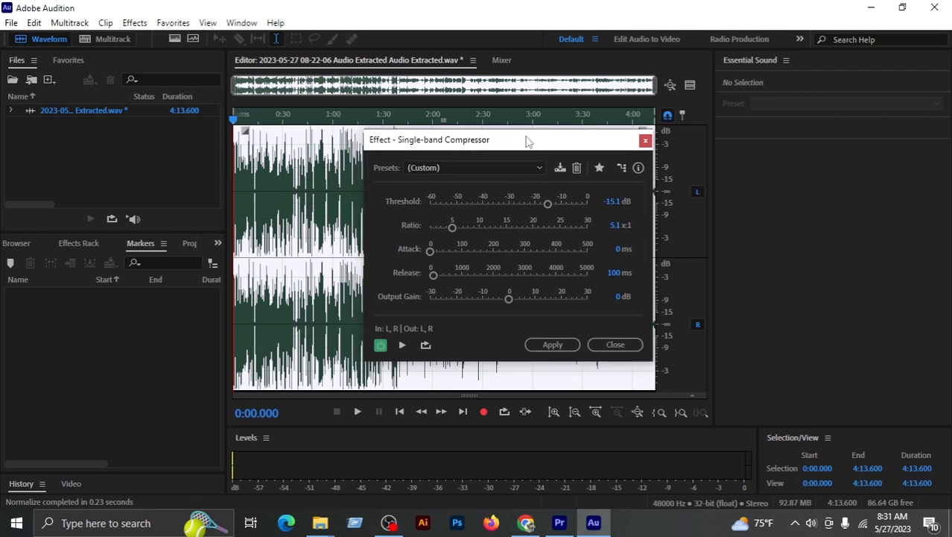
pyautogui.click(555, 345)
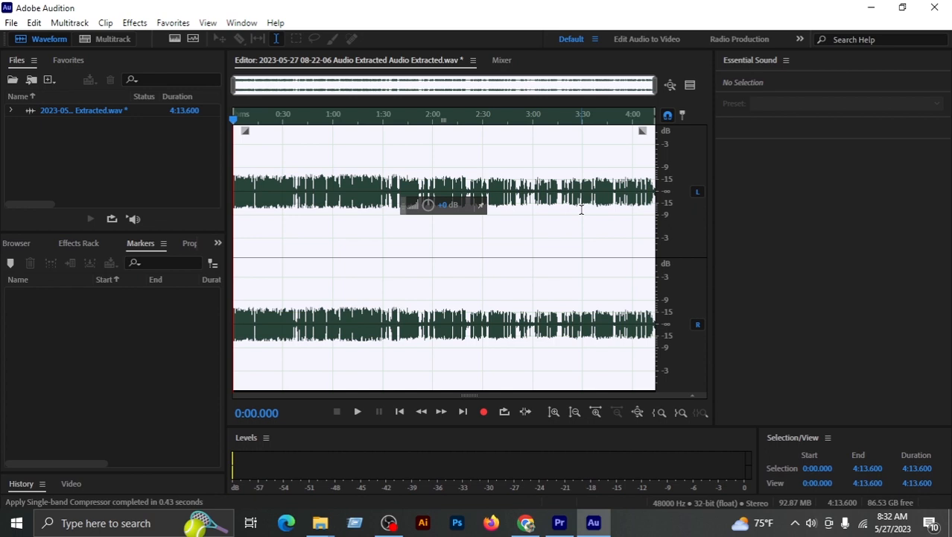
pyautogui.click(358, 412)
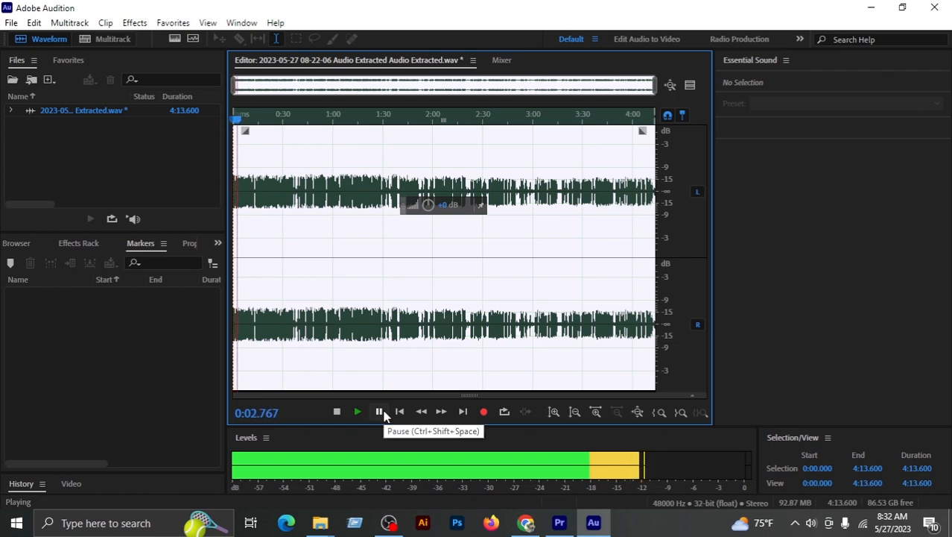
pyautogui.click(381, 412)
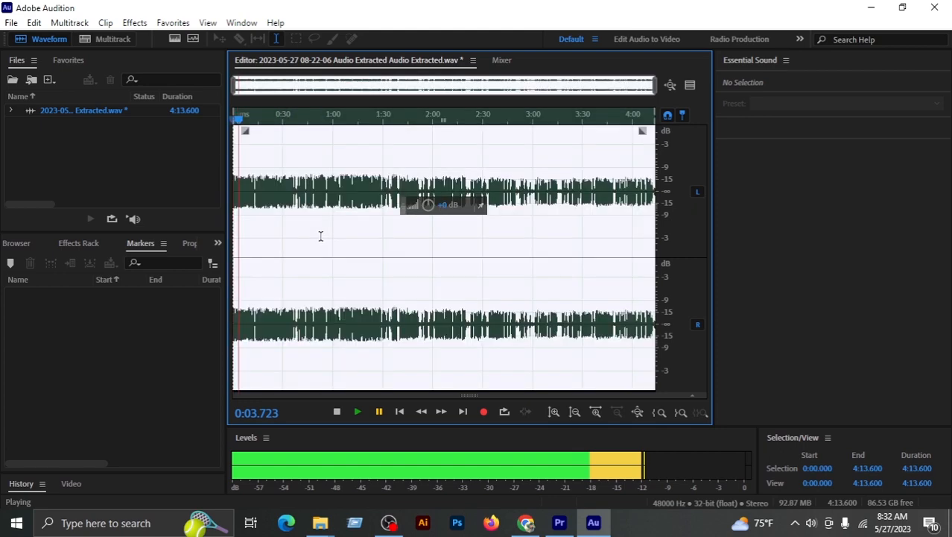
# - Apply Adaptive Noise Reduction to the entire waveform with its existing custom settings, including 20 dB reduction and 30% noisiness
pyautogui.click(134, 22)
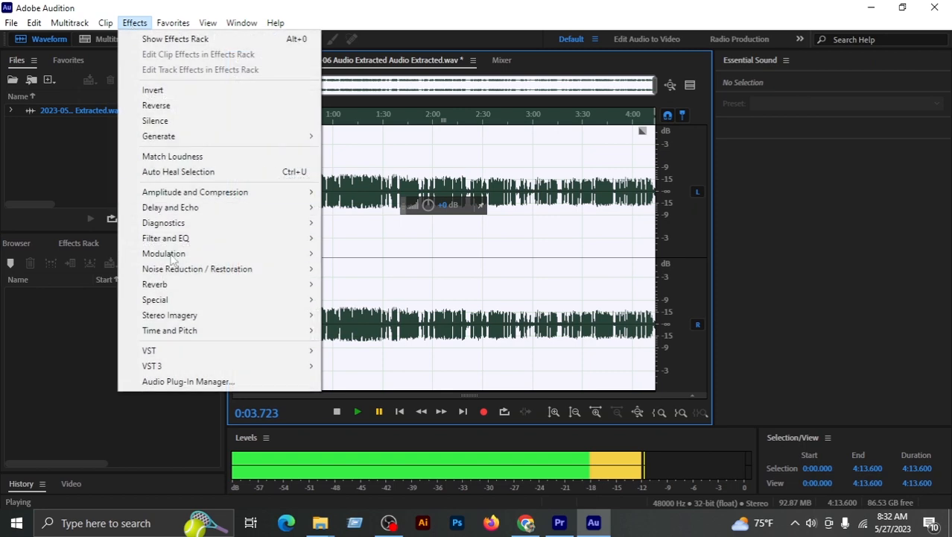
pyautogui.moveTo(182, 271)
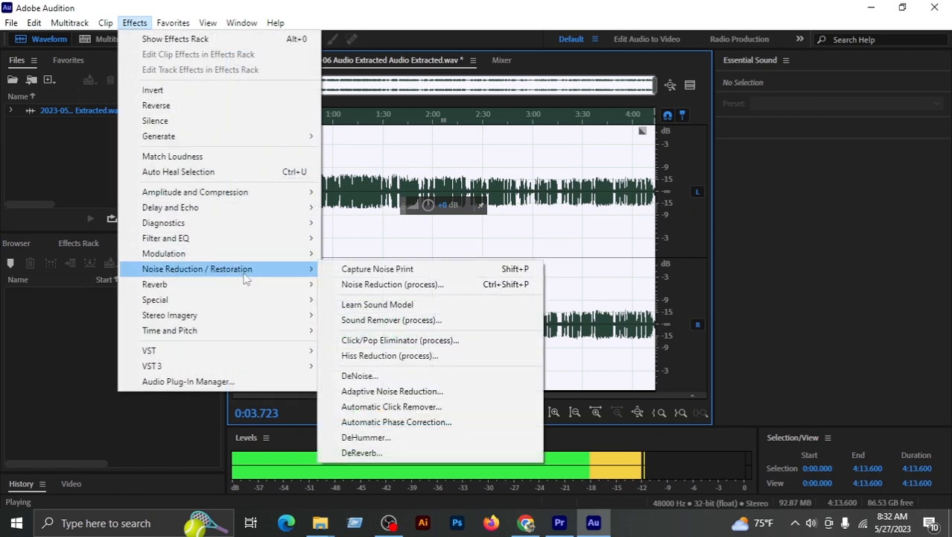
pyautogui.click(385, 395)
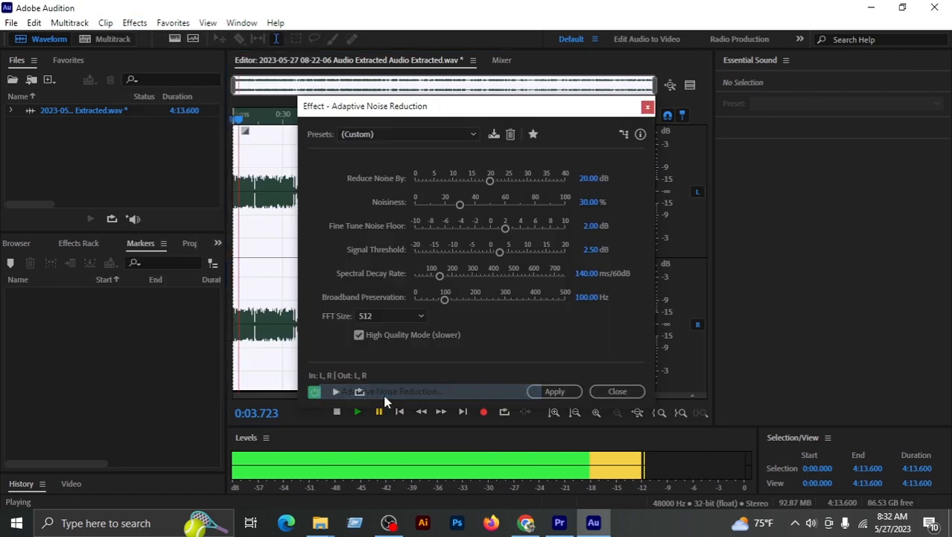
pyautogui.click(552, 392)
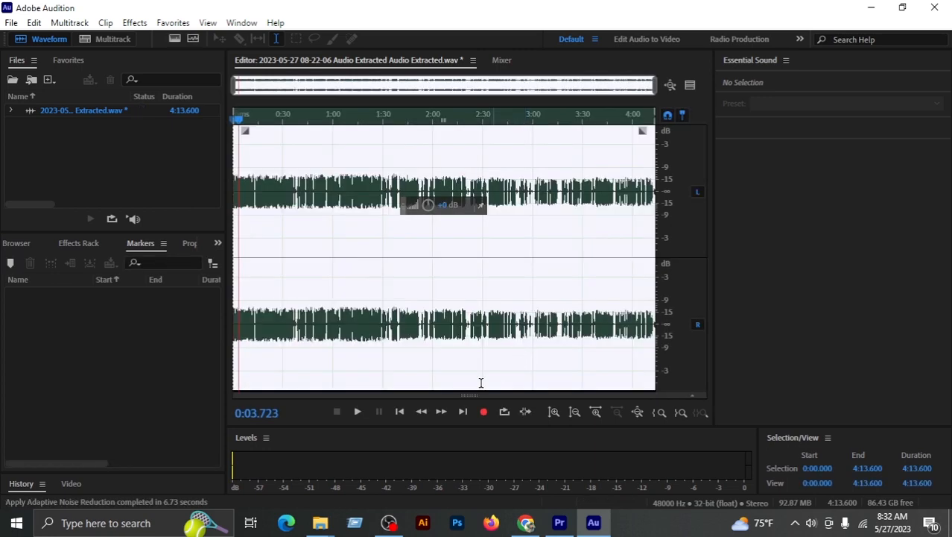
pyautogui.doubleClick(339, 371)
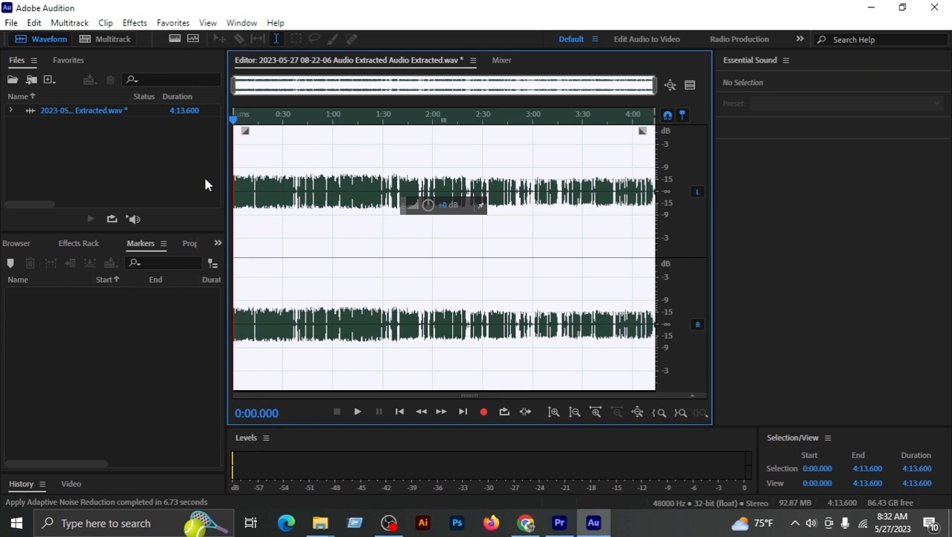
# - Play the waveform from about 0:30 with the speaker volume set to 48, and pause after a few seconds
pyautogui.moveTo(238, 121); pyautogui.dragTo(283, 121)
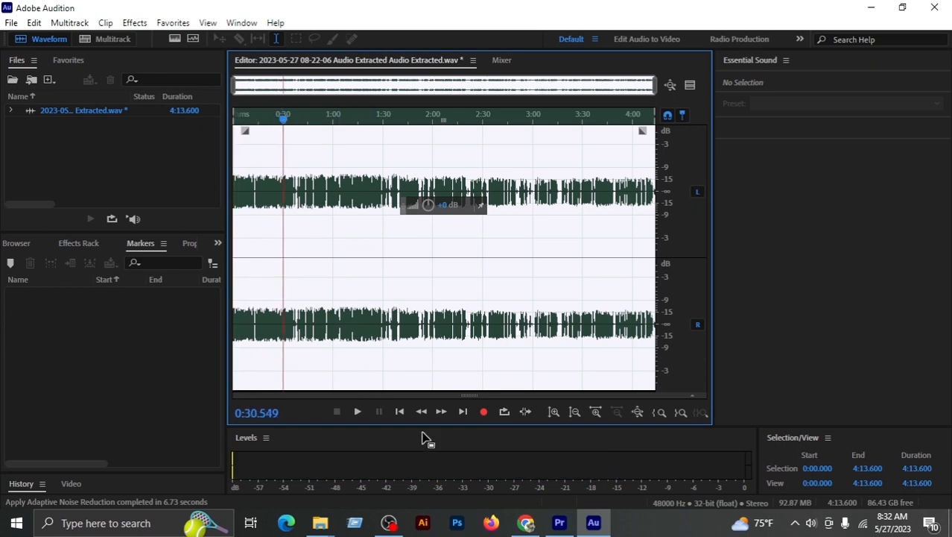
pyautogui.click(357, 412)
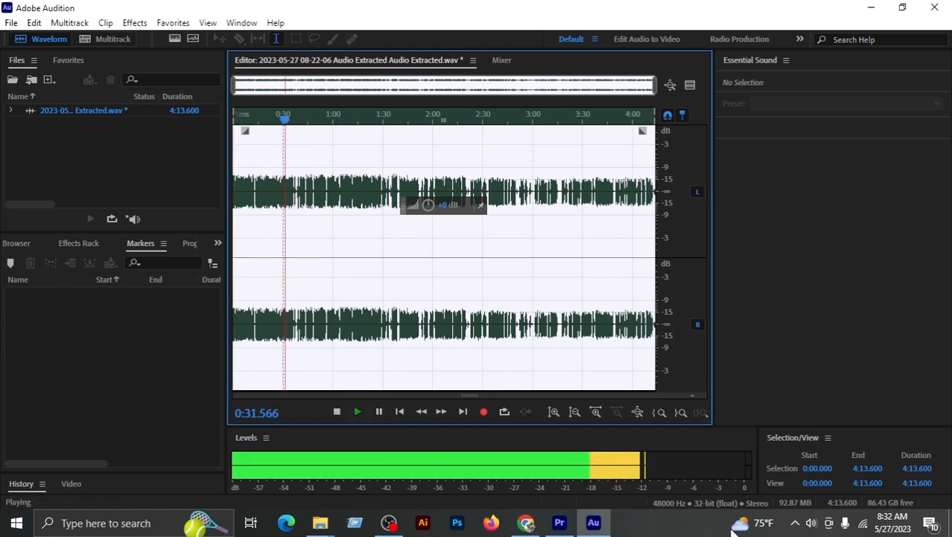
pyautogui.click(812, 525)
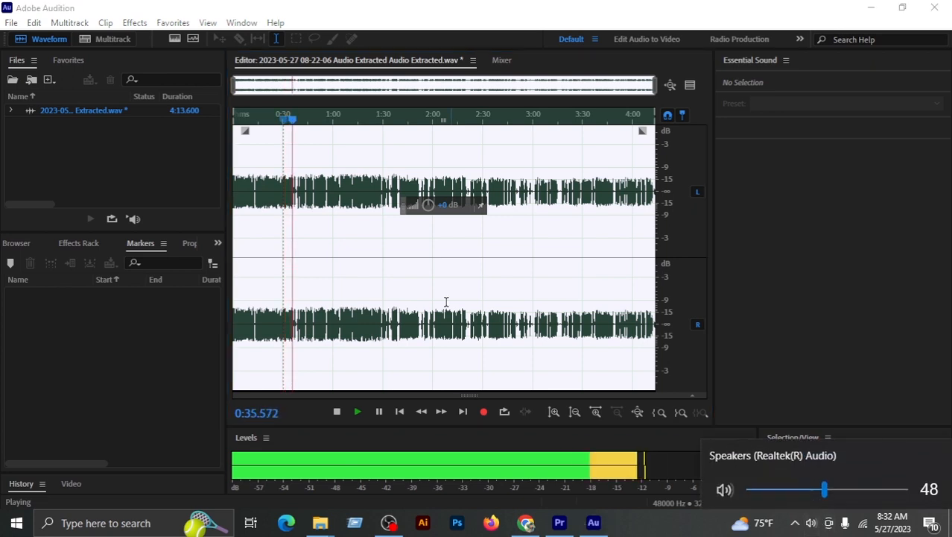
pyautogui.click(379, 413)
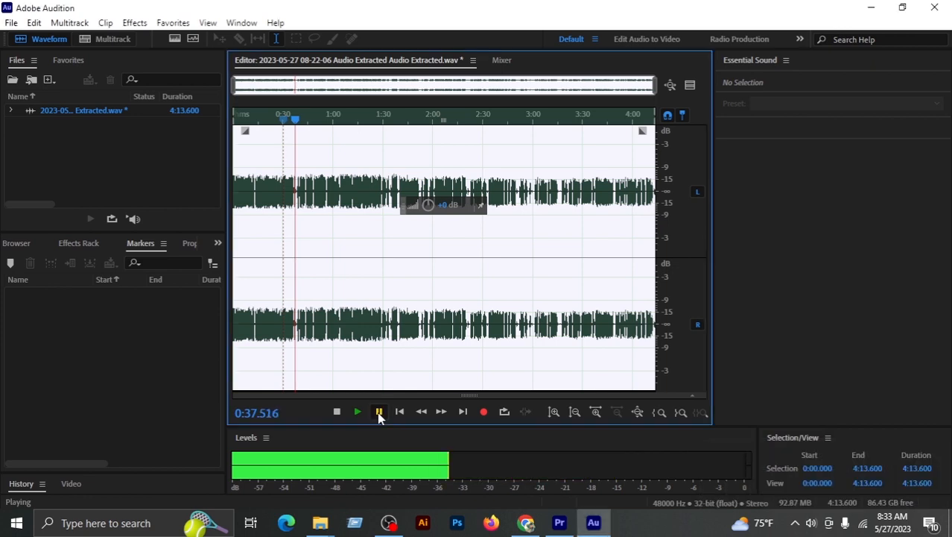
# - Play the waveform from about 0:09, raise the speaker volume to 54, and pause
pyautogui.moveTo(295, 119); pyautogui.dragTo(248, 125)
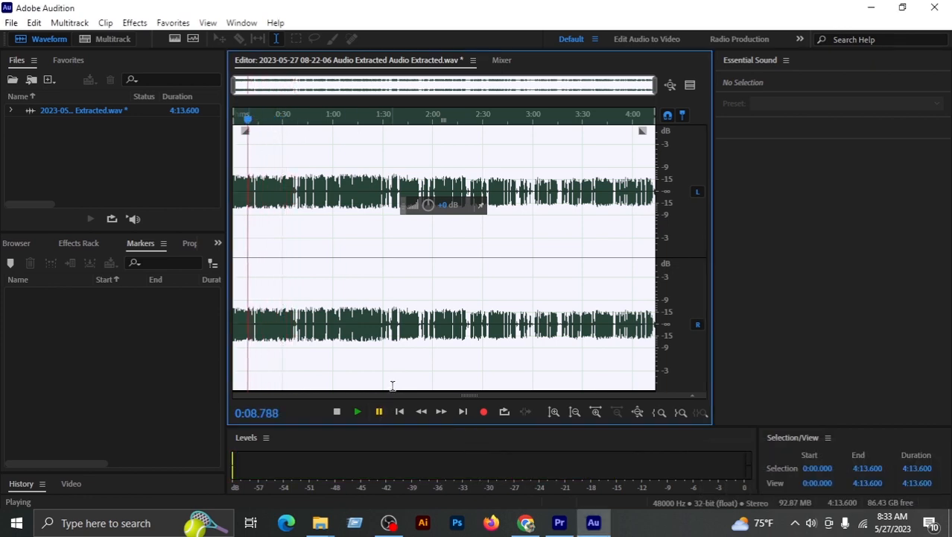
pyautogui.click(358, 413)
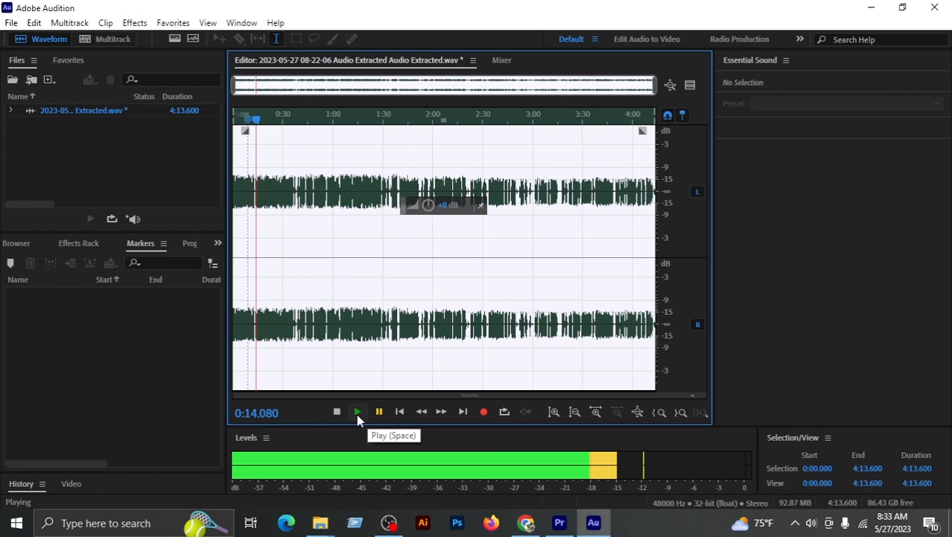
pyautogui.click(810, 523)
pyautogui.scroll(3, 809, 528)
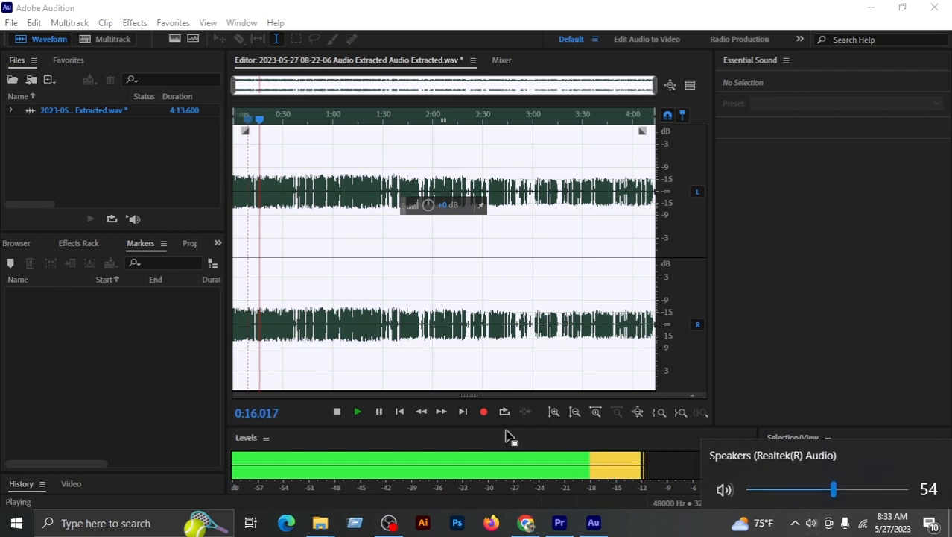
pyautogui.click(379, 412)
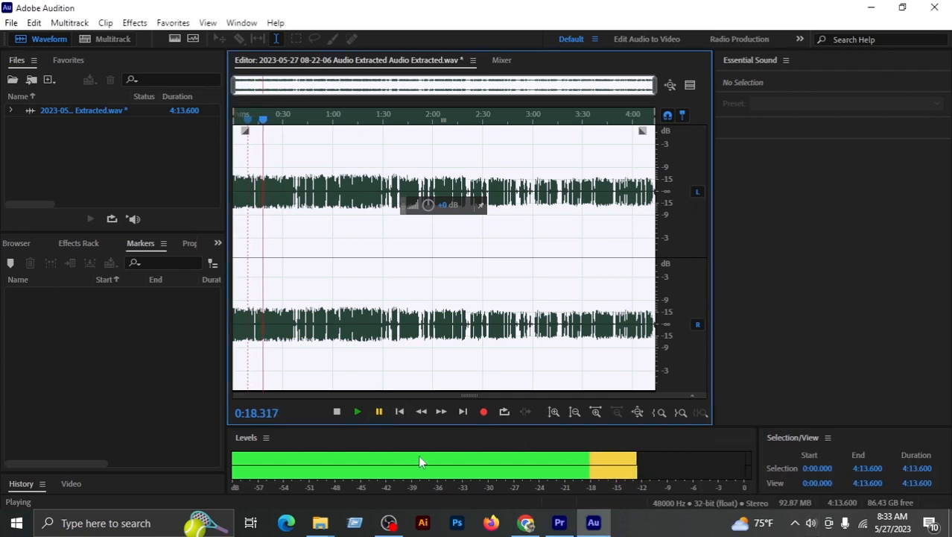
# - Switch to Premiere Pro to play a few seconds of the sequence, then return to Audition and resume the processed audio for comparison
pyautogui.click(560, 522)
pyautogui.click(625, 311)
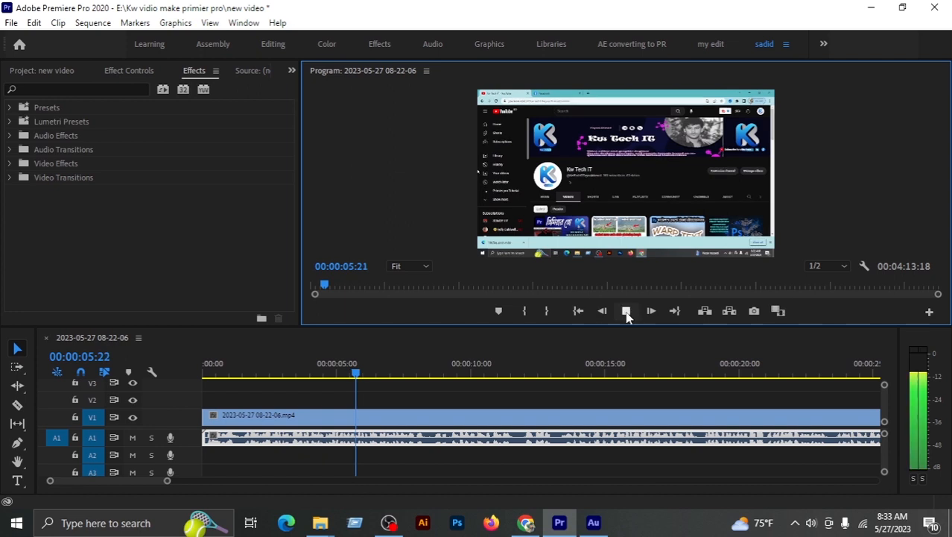
pyautogui.click(626, 311)
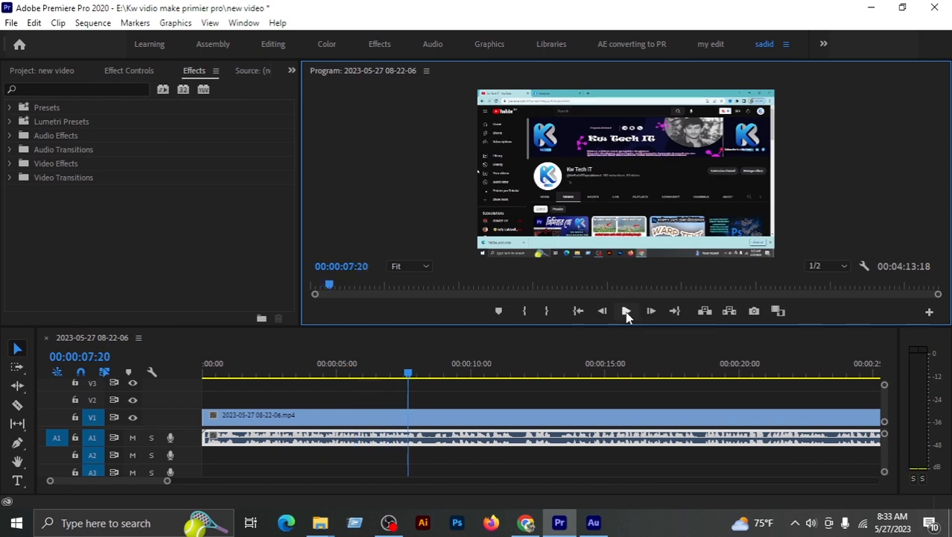
pyautogui.hotkey('alt', 'Tab')
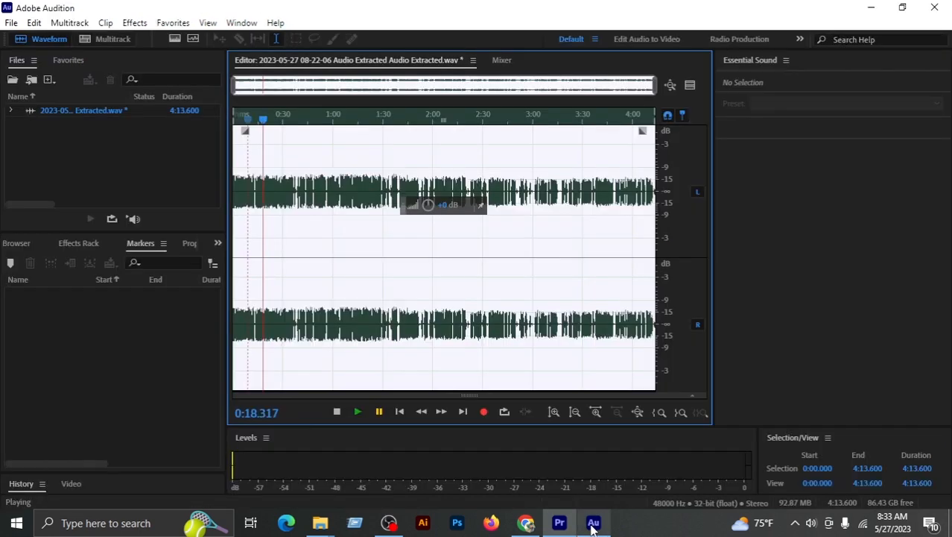
pyautogui.click(378, 413)
pyautogui.click(357, 414)
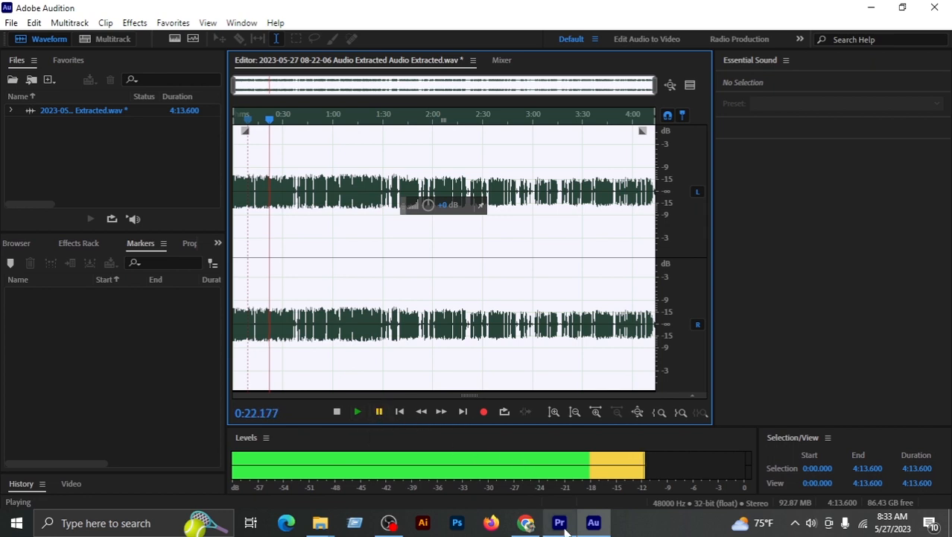
# - Close Audition, saving the changes to the extracted audio file
pyautogui.moveTo(566, 527)
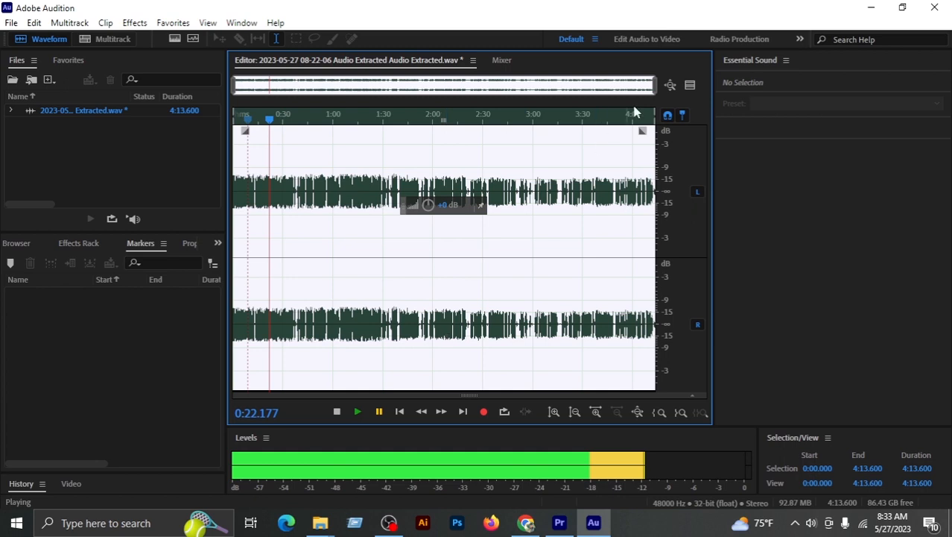
pyautogui.click(935, 9)
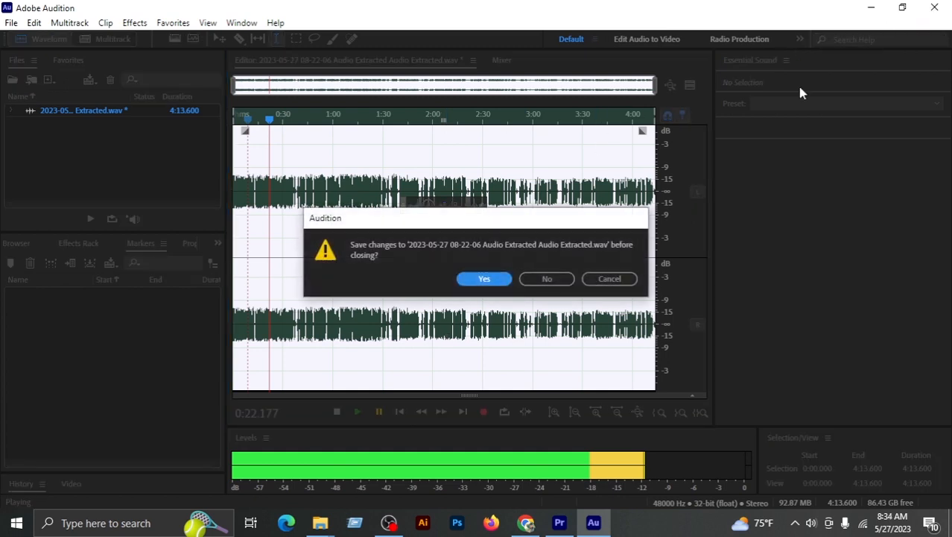
pyautogui.click(484, 279)
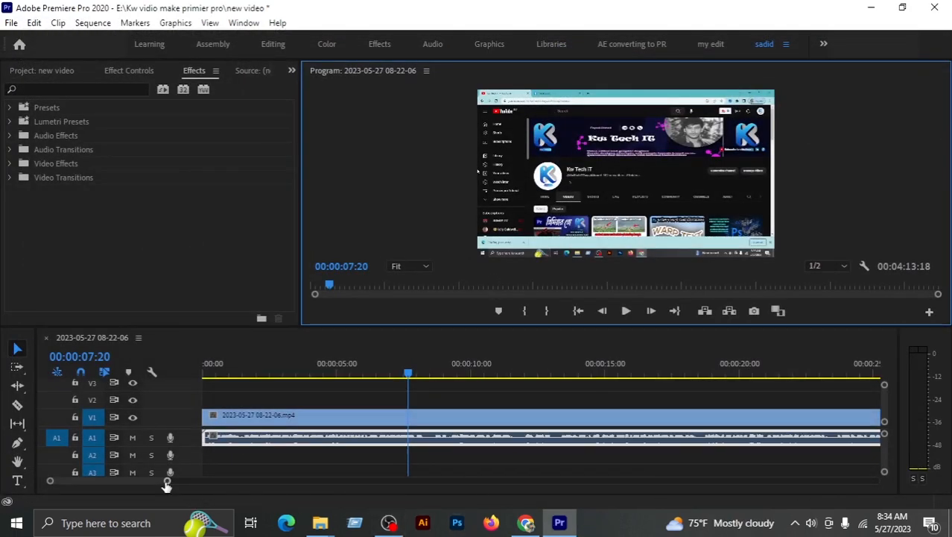
# - In Premiere Pro, play the first few seconds of the sequence twice from the start to check the updated audio
pyautogui.moveTo(167, 484); pyautogui.dragTo(134, 481)
pyautogui.moveTo(541, 382); pyautogui.dragTo(132, 389)
pyautogui.click(627, 310)
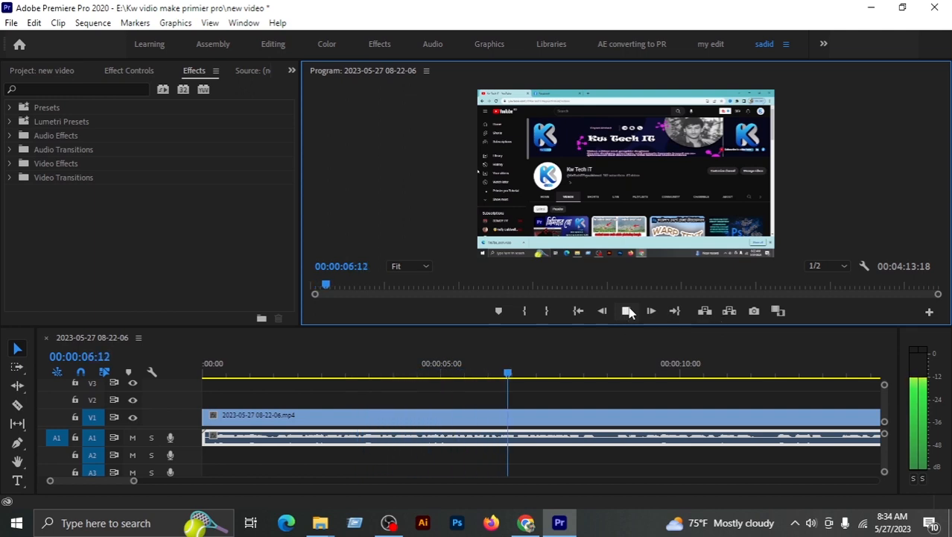
pyautogui.click(627, 310)
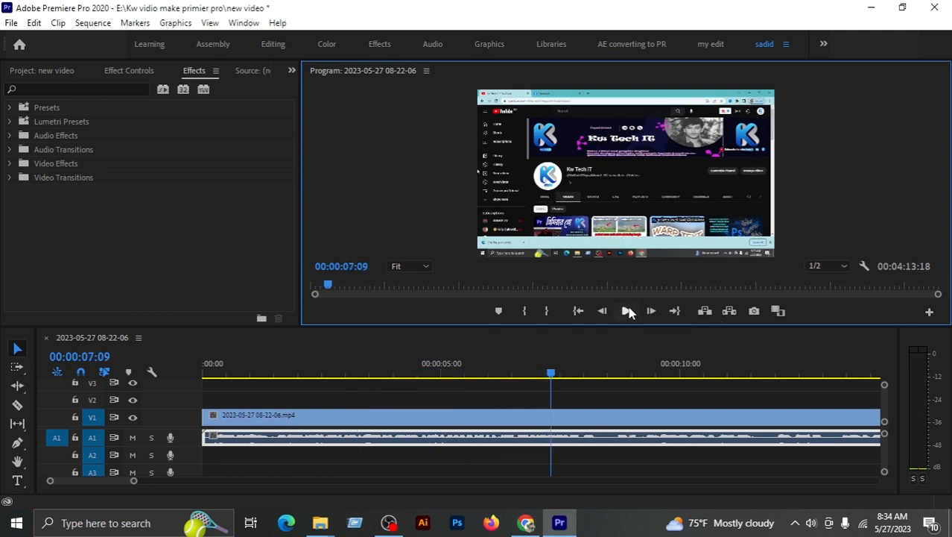
pyautogui.moveTo(549, 378); pyautogui.dragTo(4, 432)
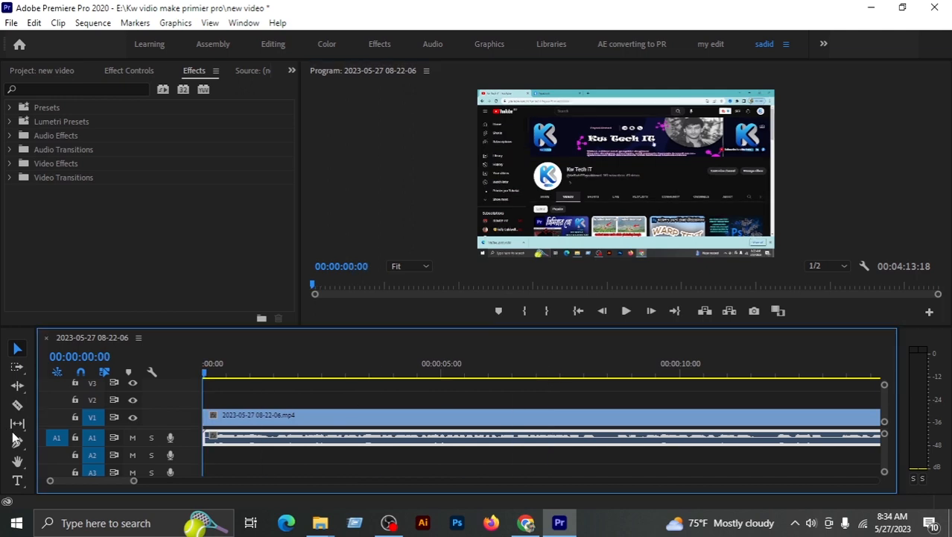
pyautogui.click(627, 311)
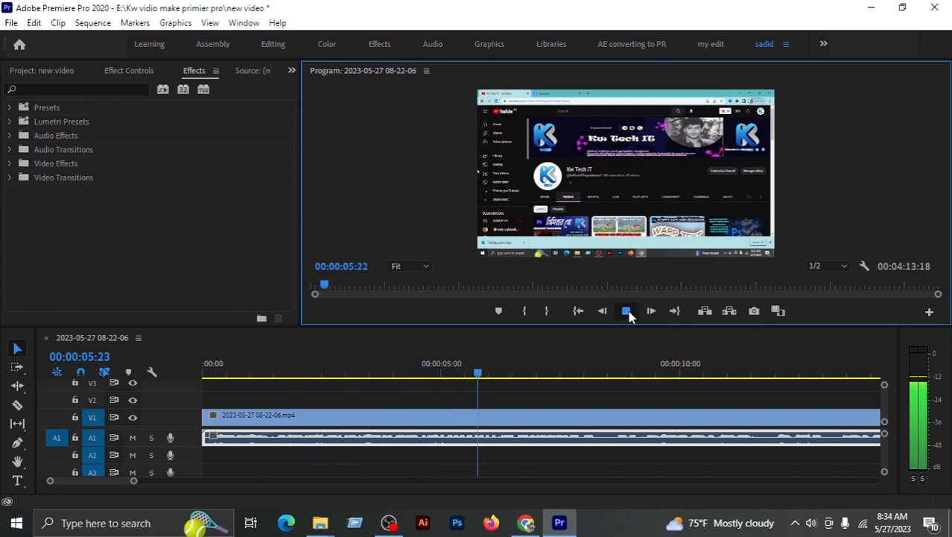
pyautogui.click(626, 312)
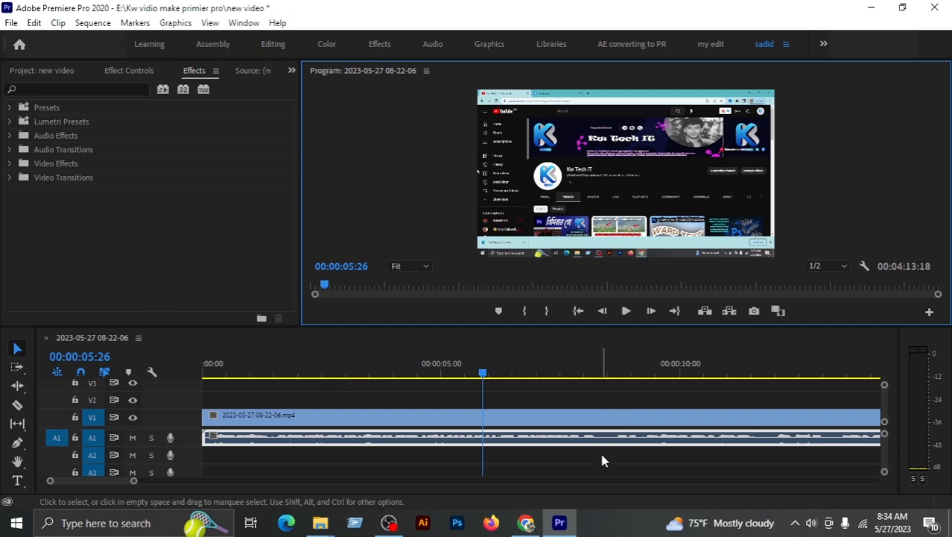